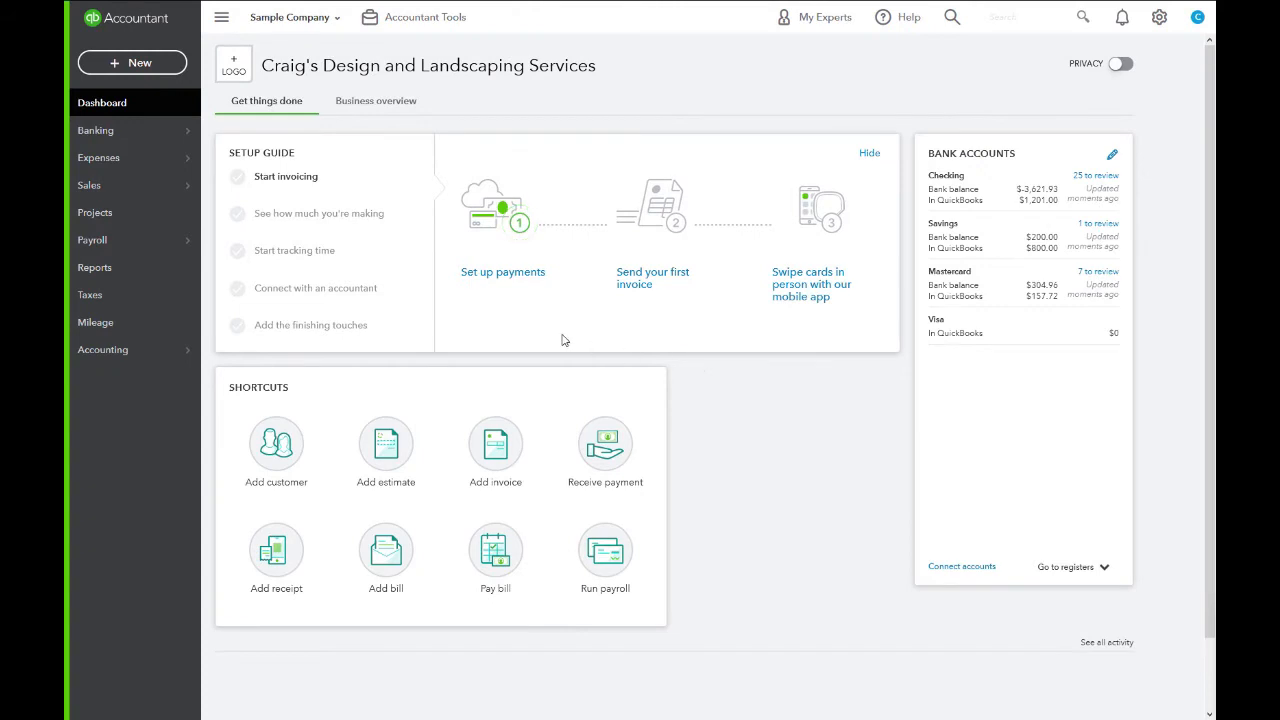
# Go to Expenses > Vendors and start a new vendor record.
pyautogui.moveTo(158, 161)
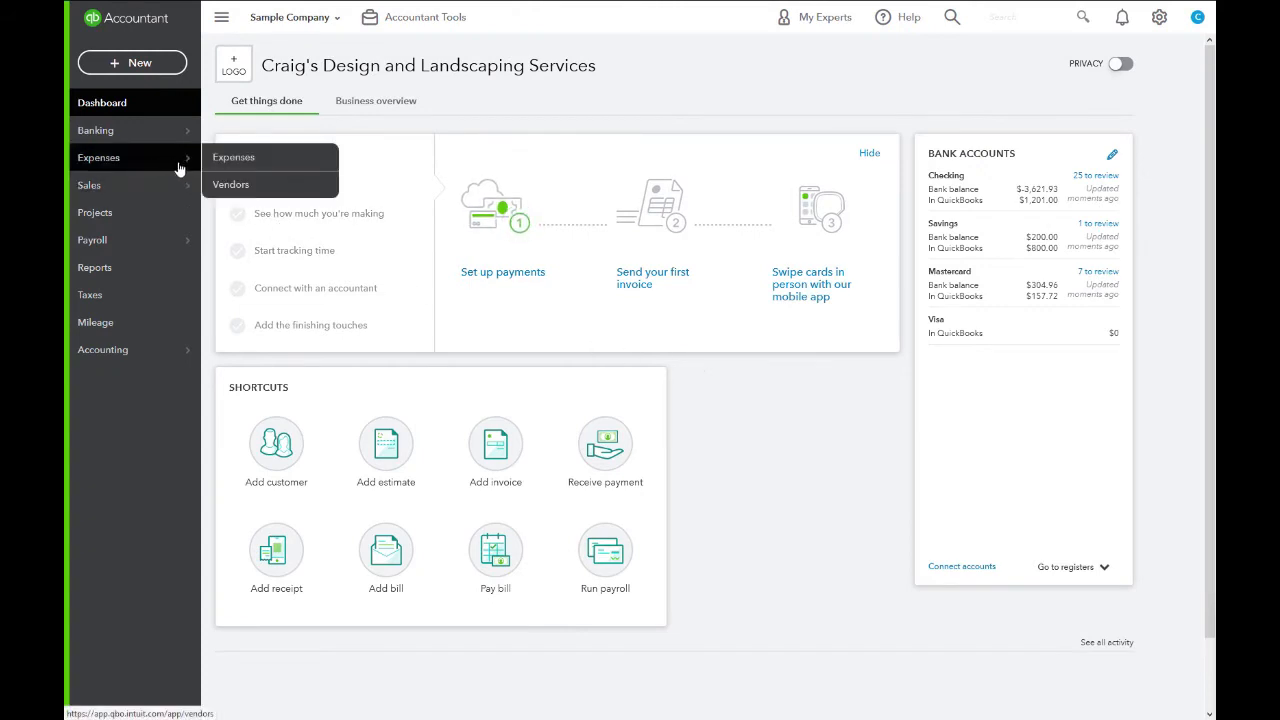
pyautogui.click(243, 186)
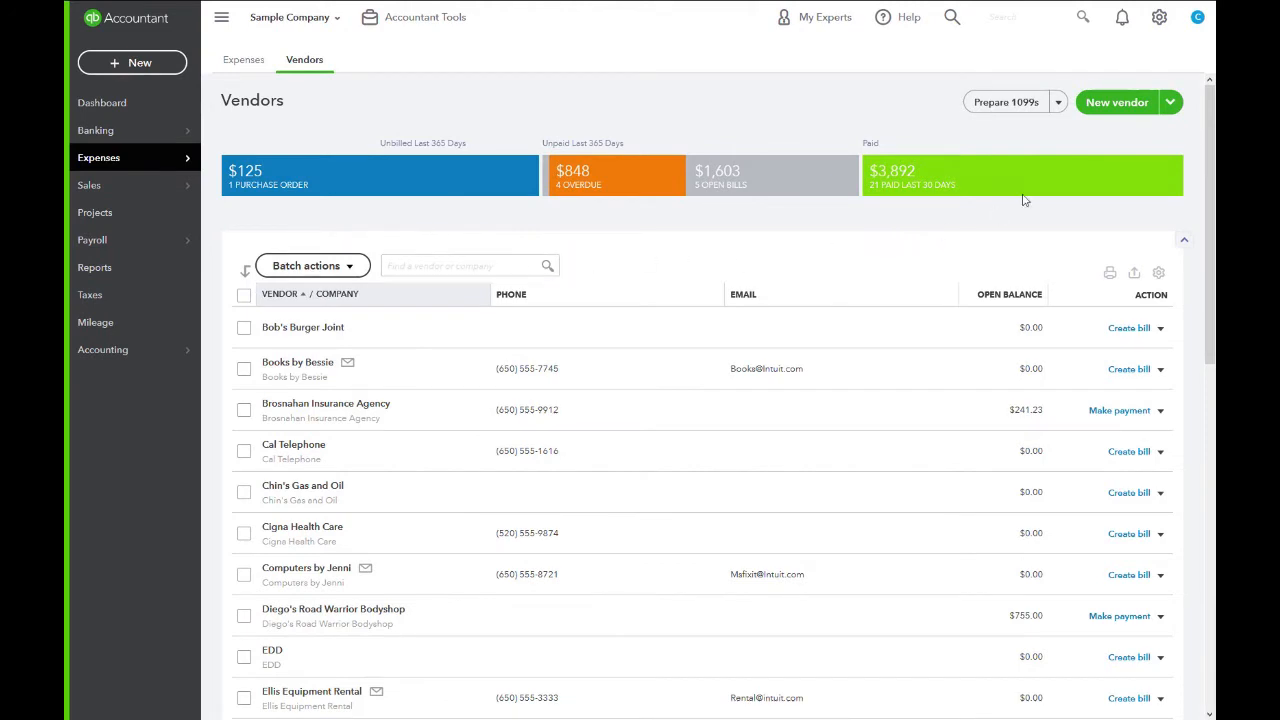
pyautogui.click(1117, 104)
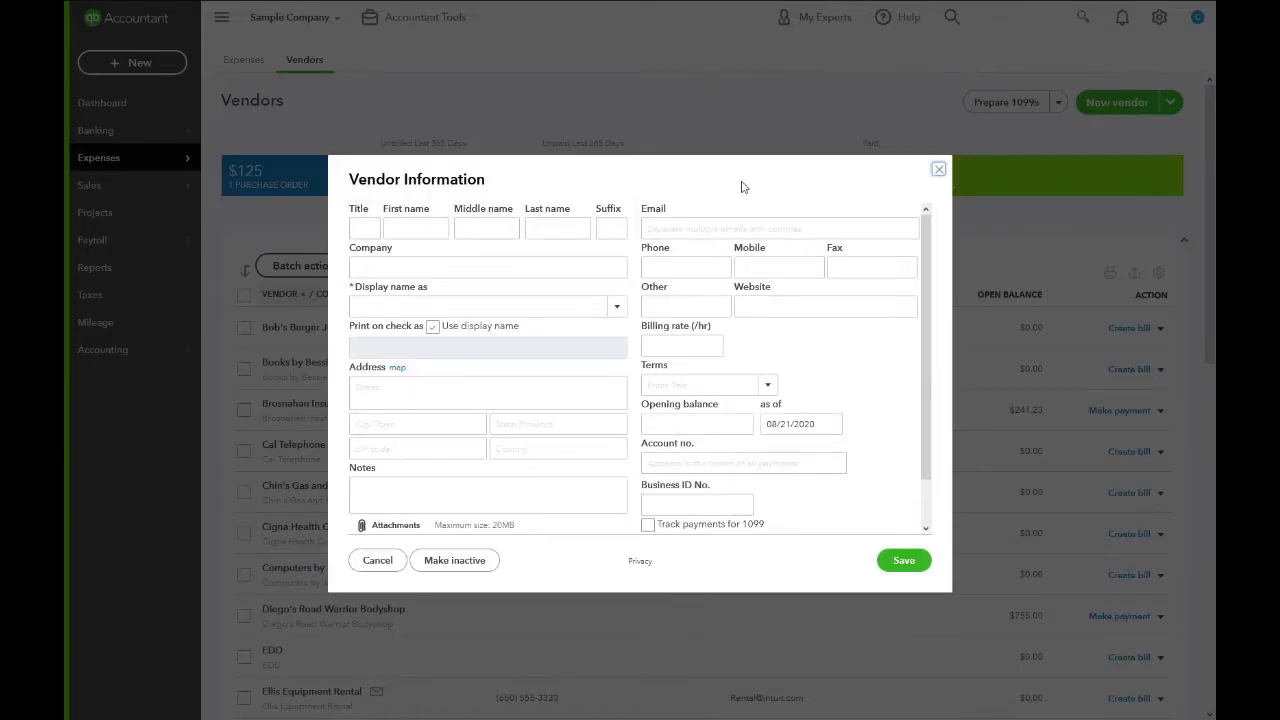
# Enter the contact's first and middle name, company Smith Construction, and choose Smith Construction as display name.
pyautogui.click(408, 232)
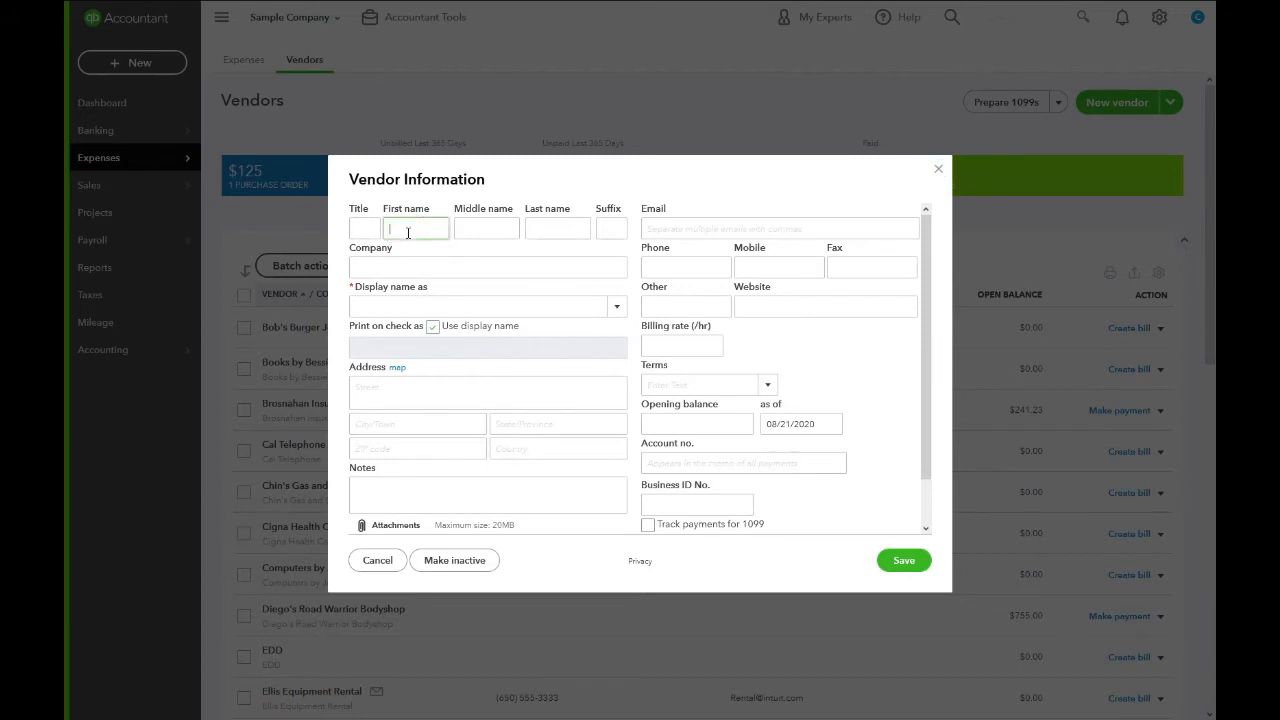
pyautogui.press('Tab')
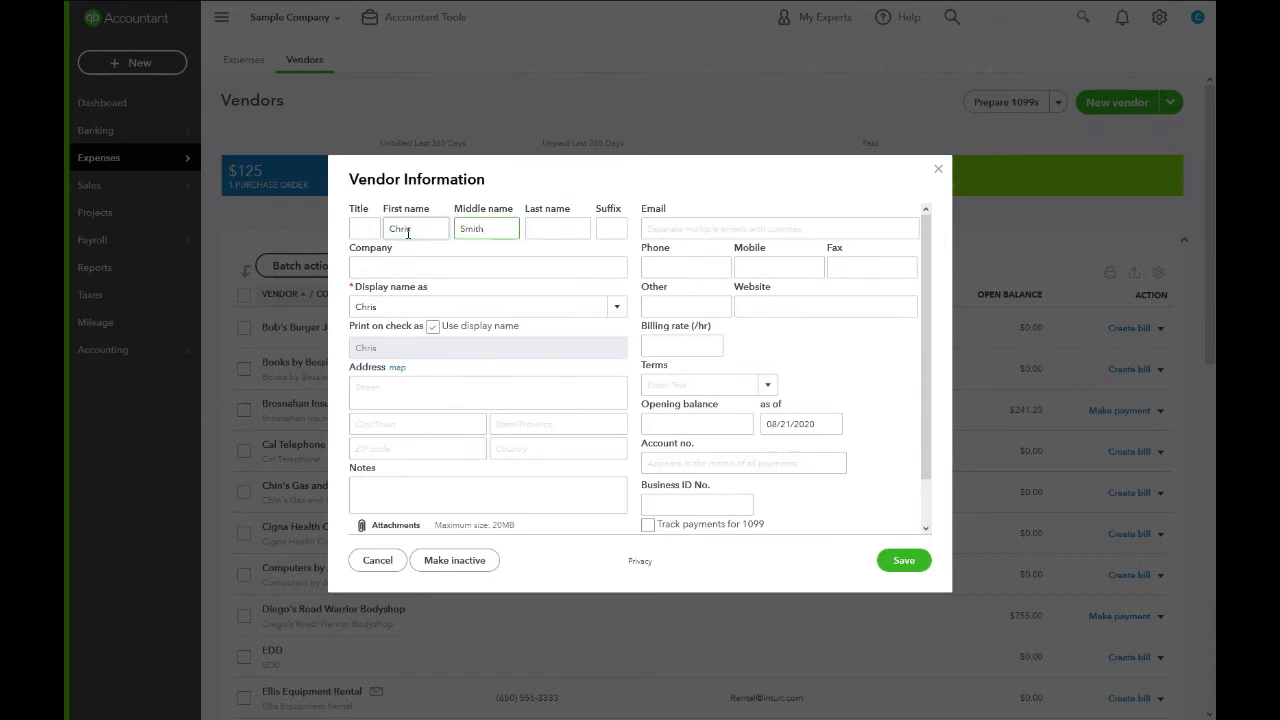
pyautogui.click(405, 267)
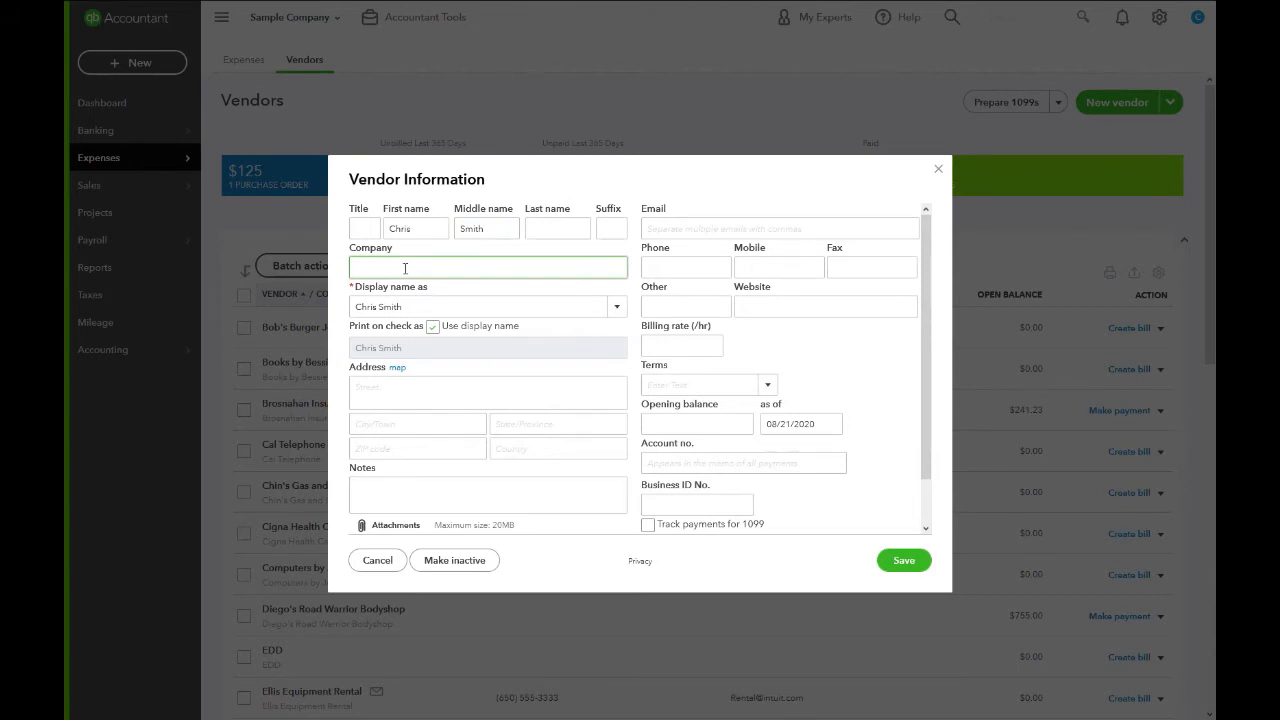
pyautogui.write('Smith Construction')
pyautogui.click(588, 306)
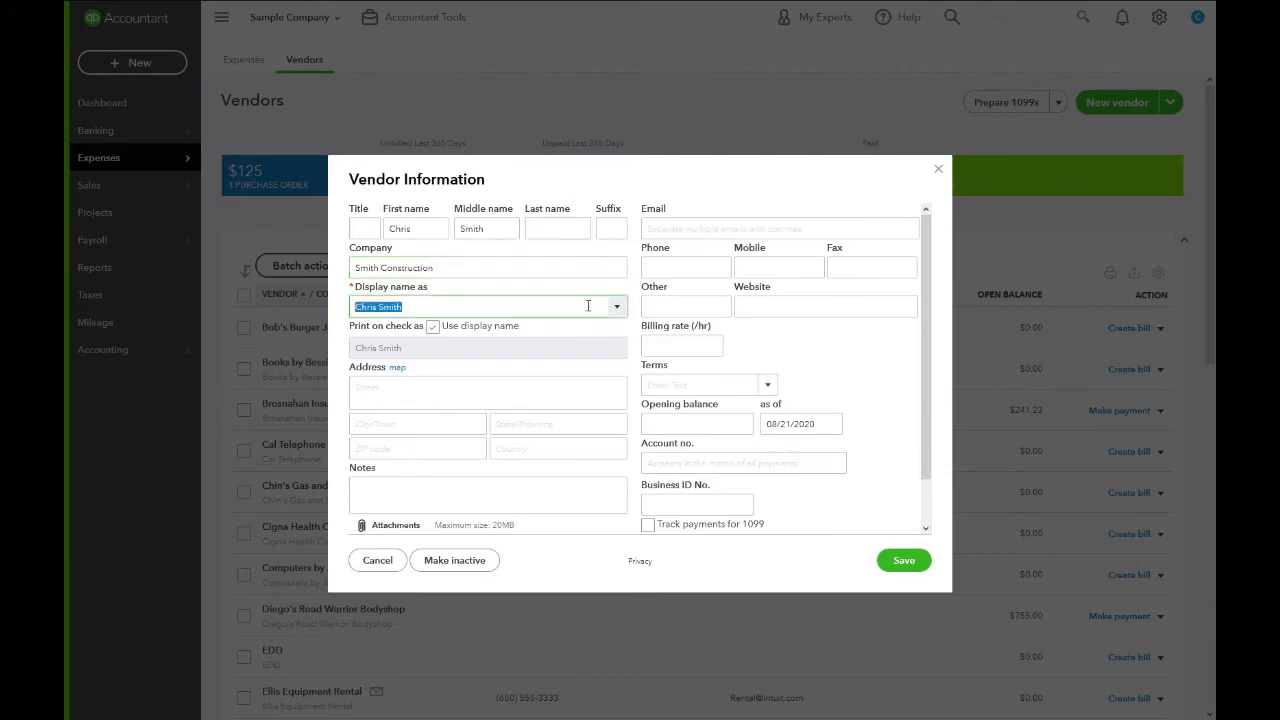
pyautogui.click(614, 309)
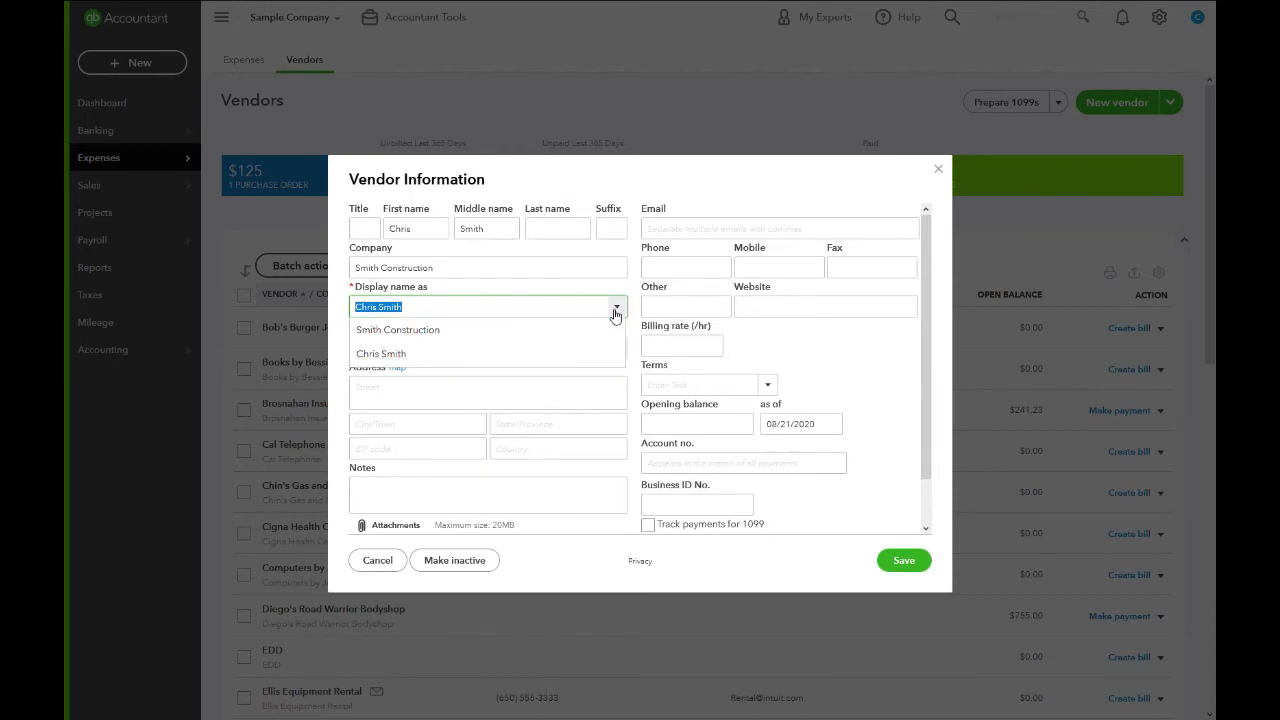
pyautogui.click(599, 329)
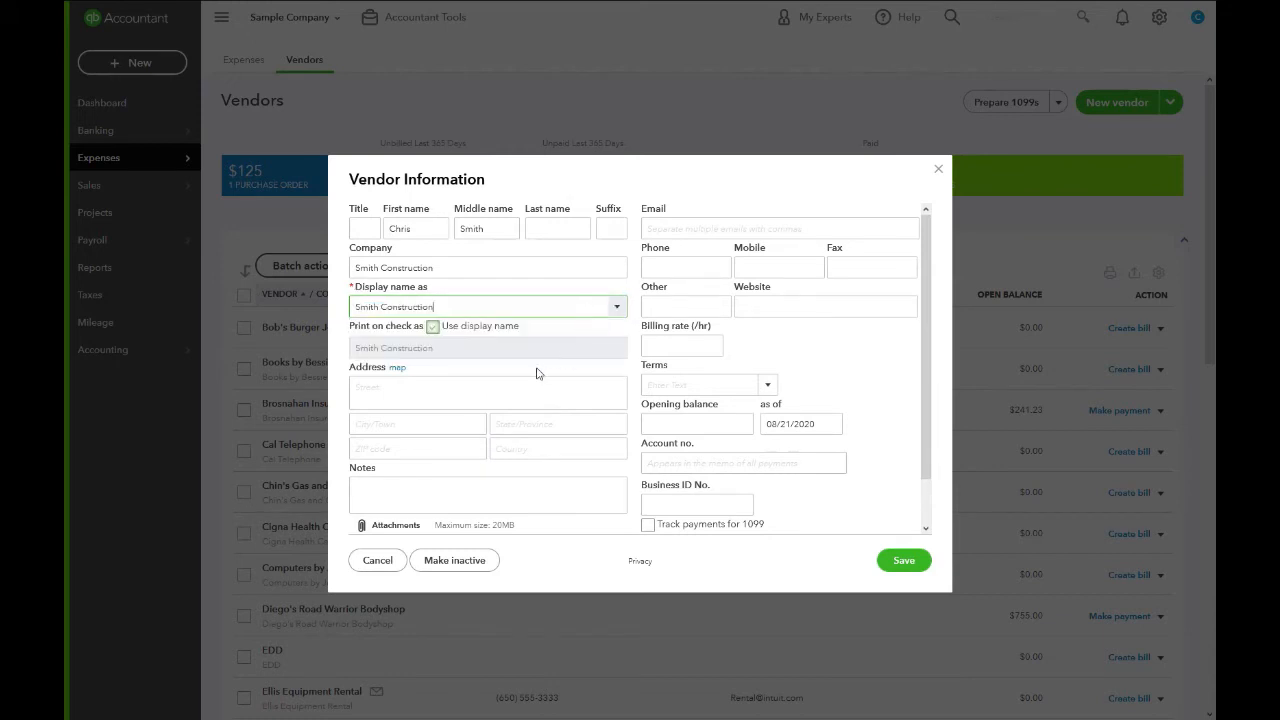
# Fill in the vendor's street address, city, state and ZIP code.
pyautogui.click(415, 389)
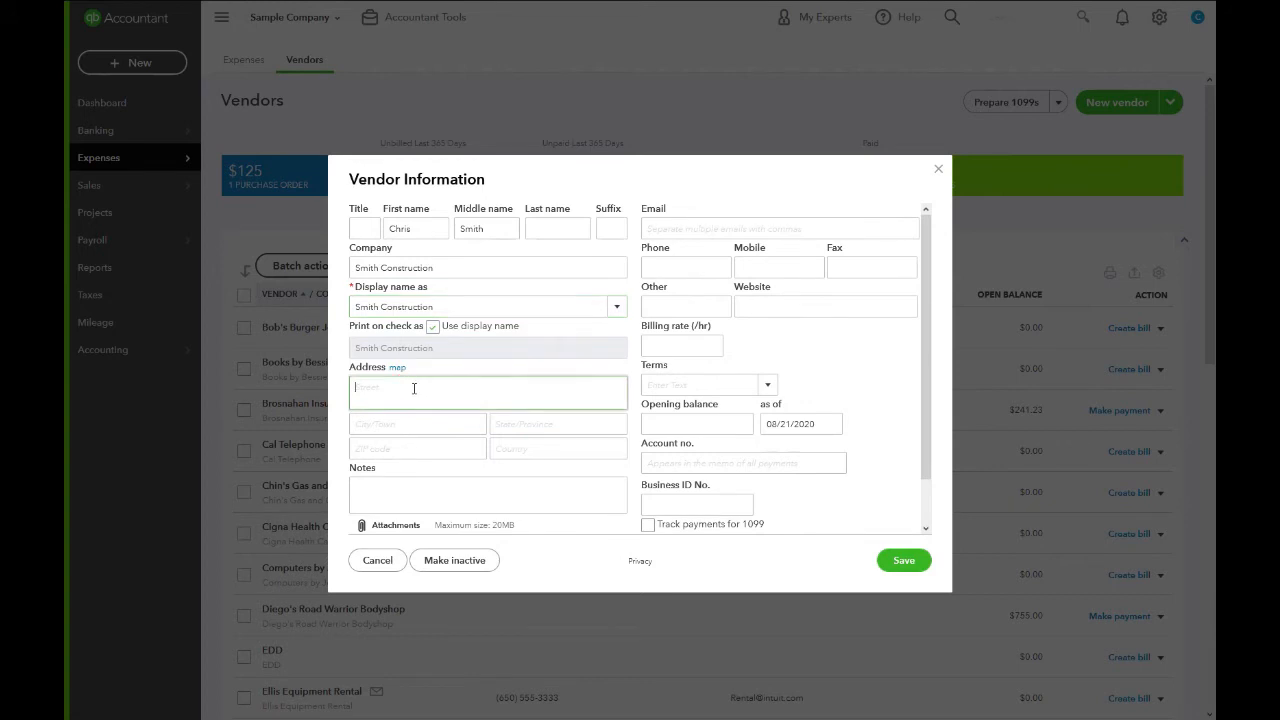
pyautogui.write('123 Smith Way')
pyautogui.press('Tab')
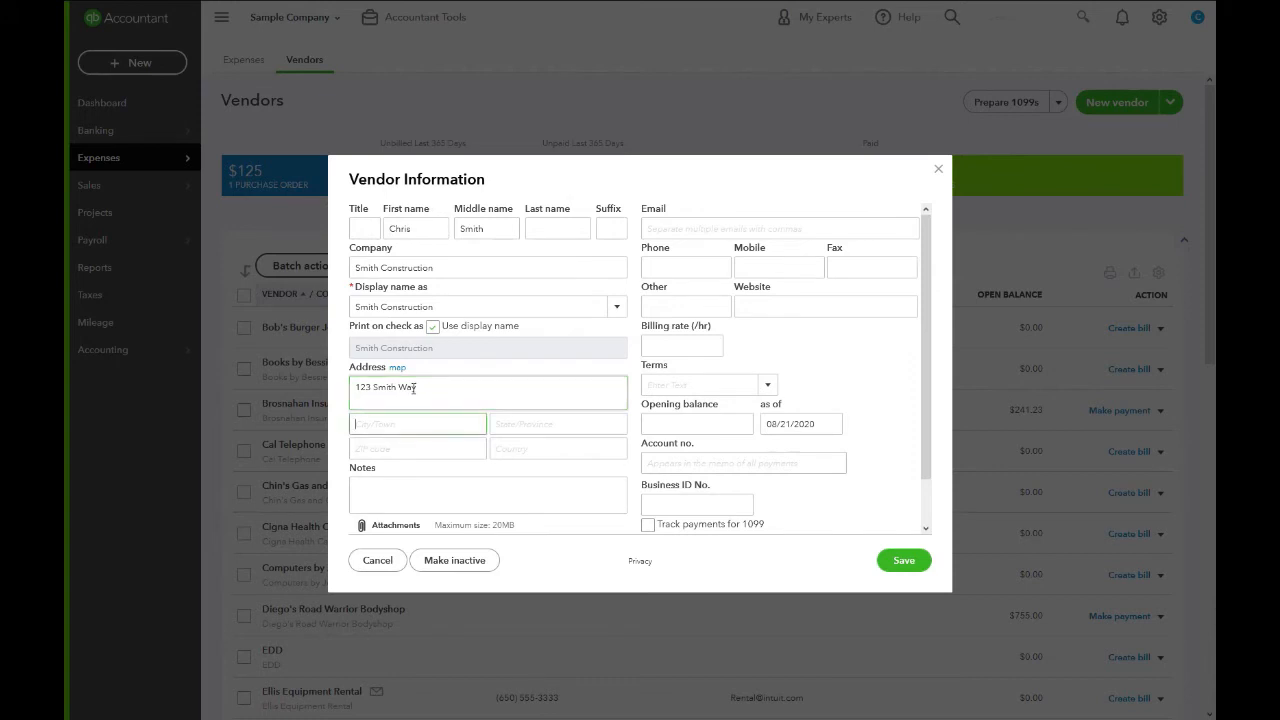
pyautogui.write('Smith')
pyautogui.press('Tab')
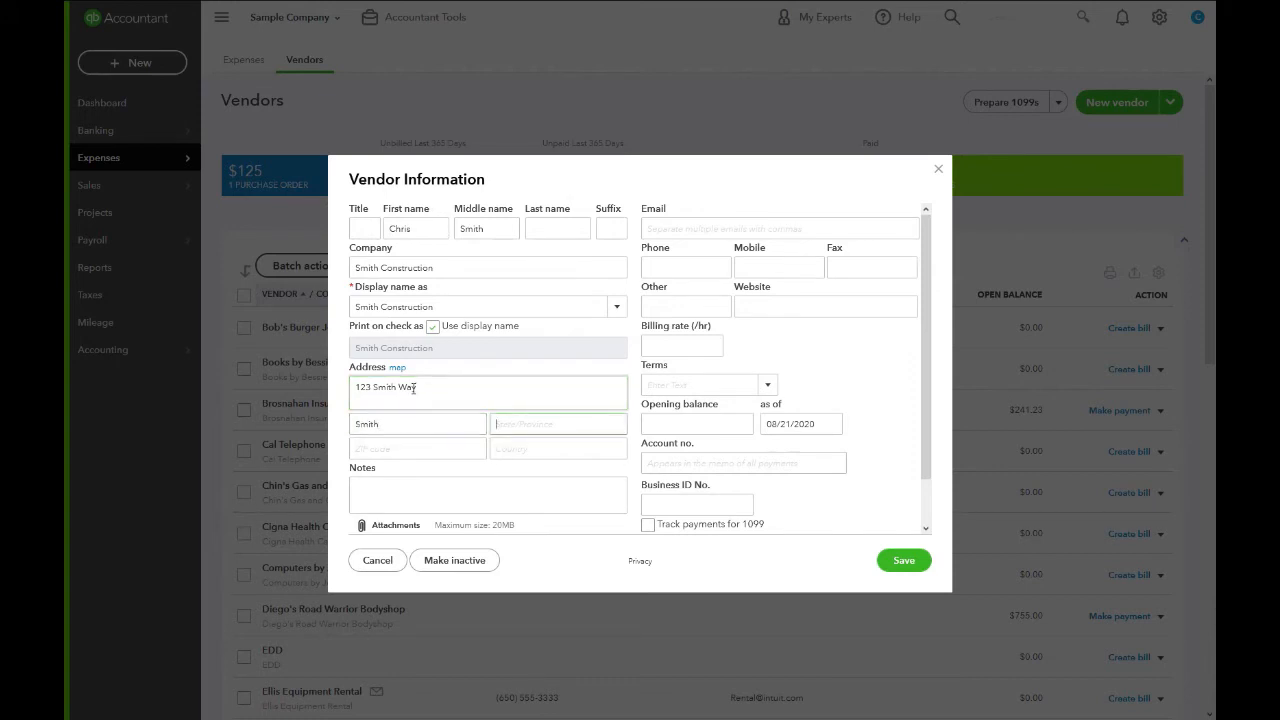
pyautogui.write('NY')
pyautogui.press('Tab')
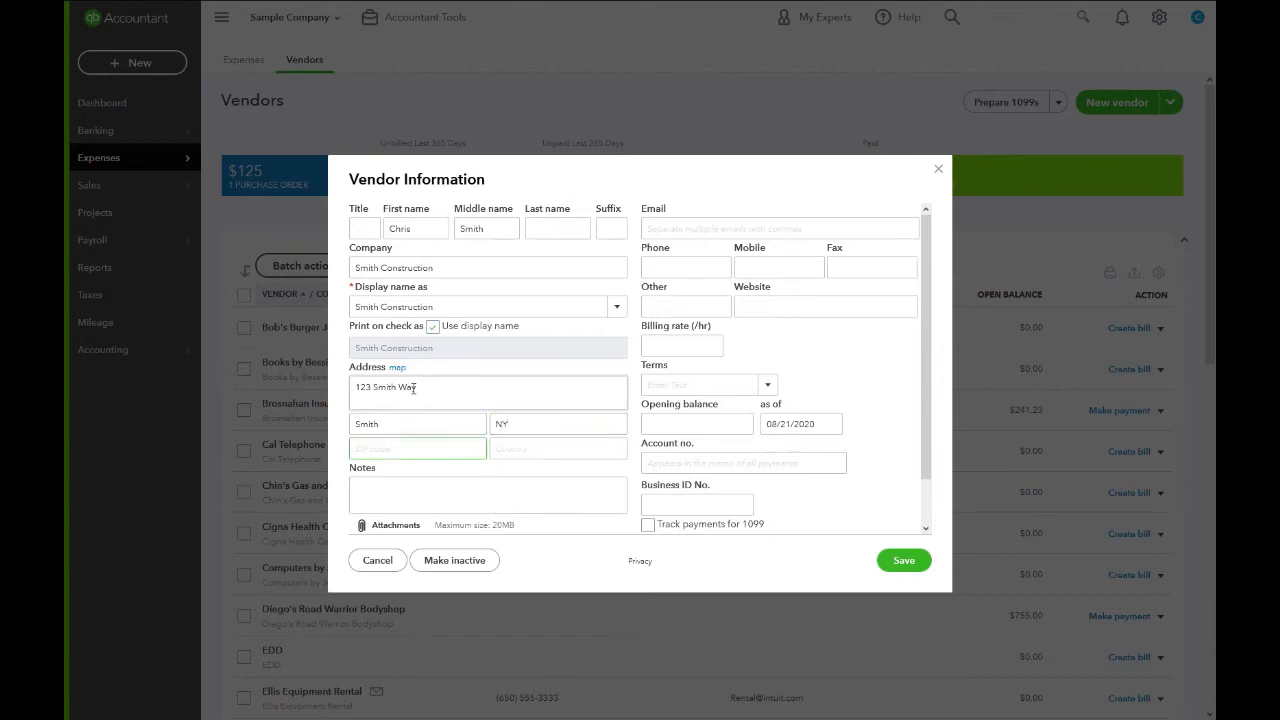
pyautogui.write('12804')
# Enter the vendor's e-mail address and business ID number.
pyautogui.click(709, 223)
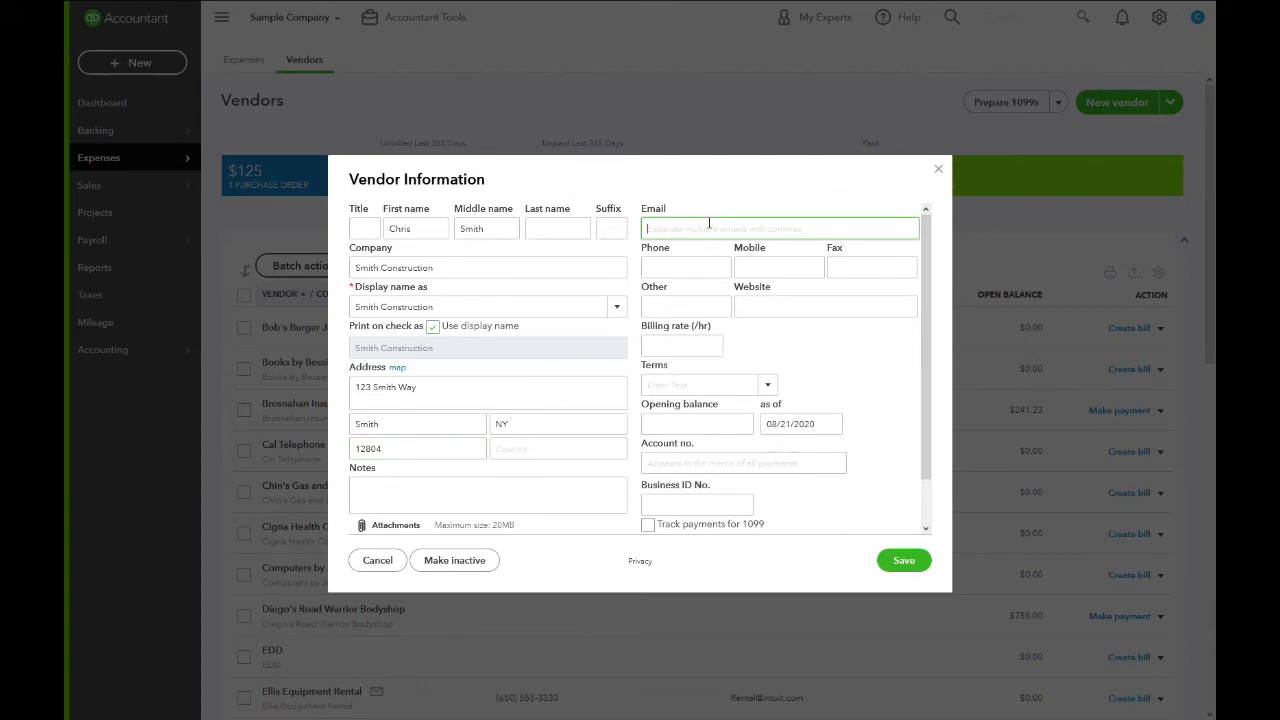
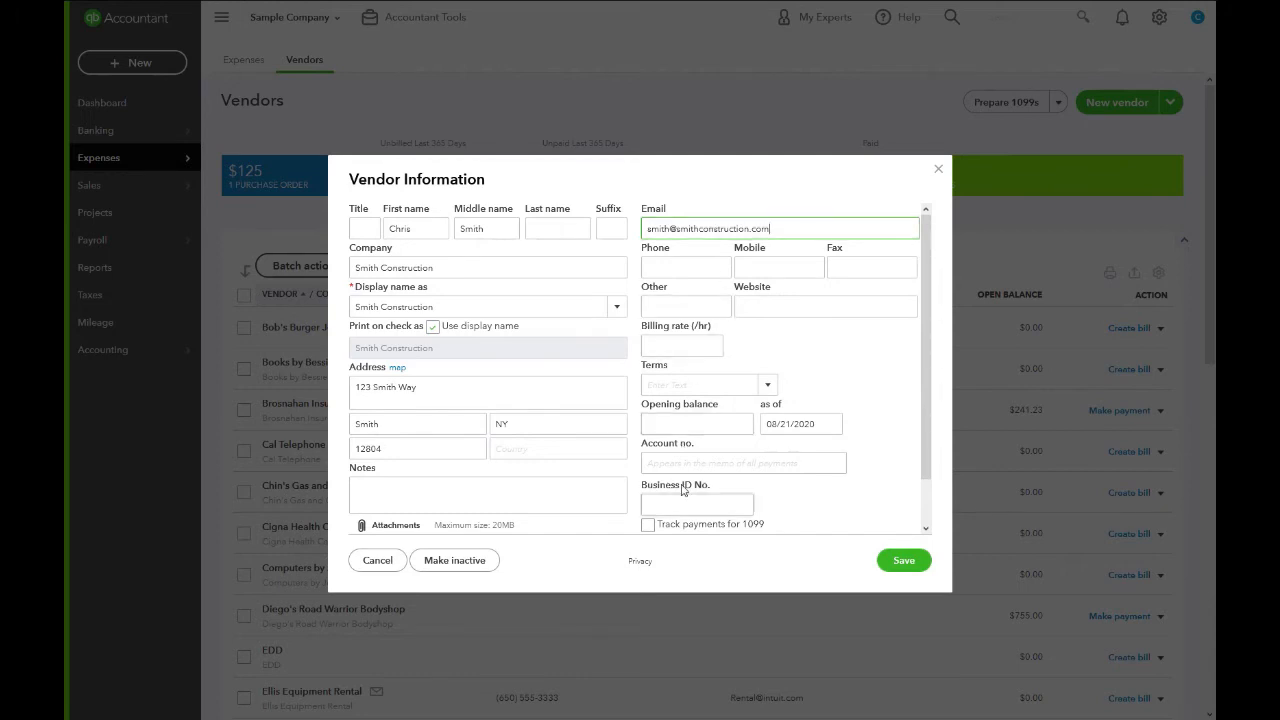
pyautogui.scroll(-1, 677, 494)
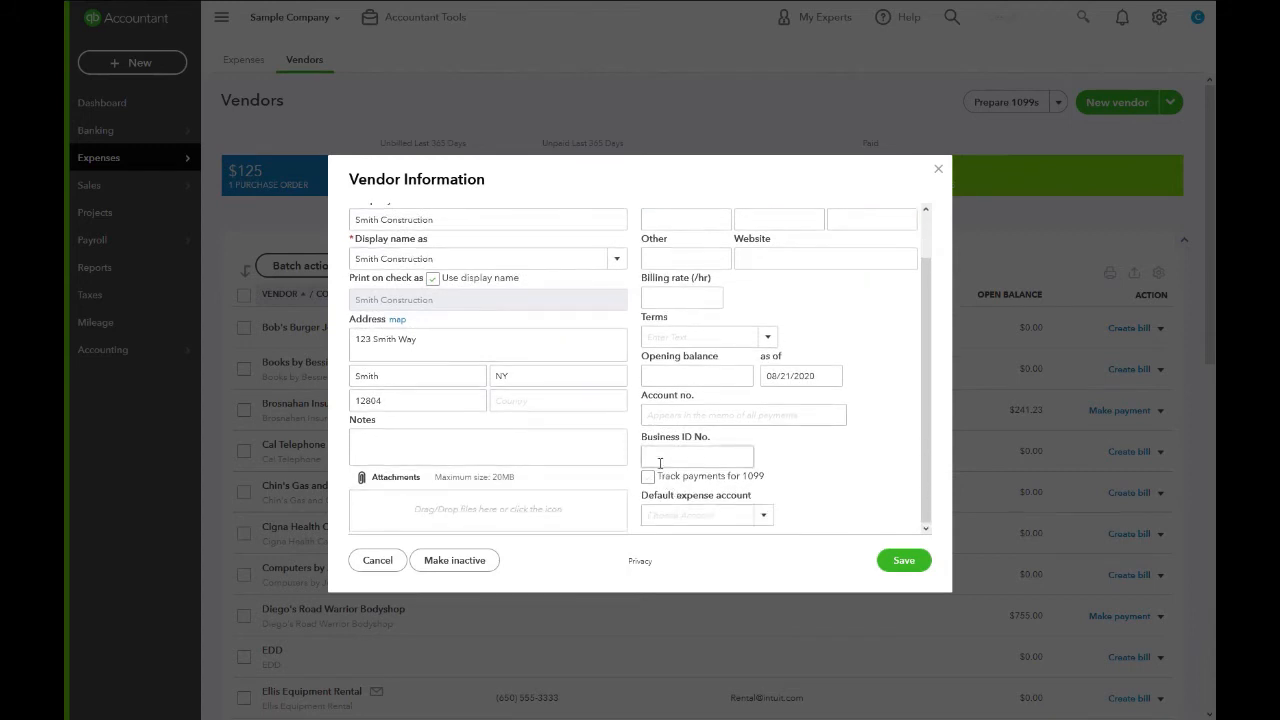
pyautogui.click(659, 461)
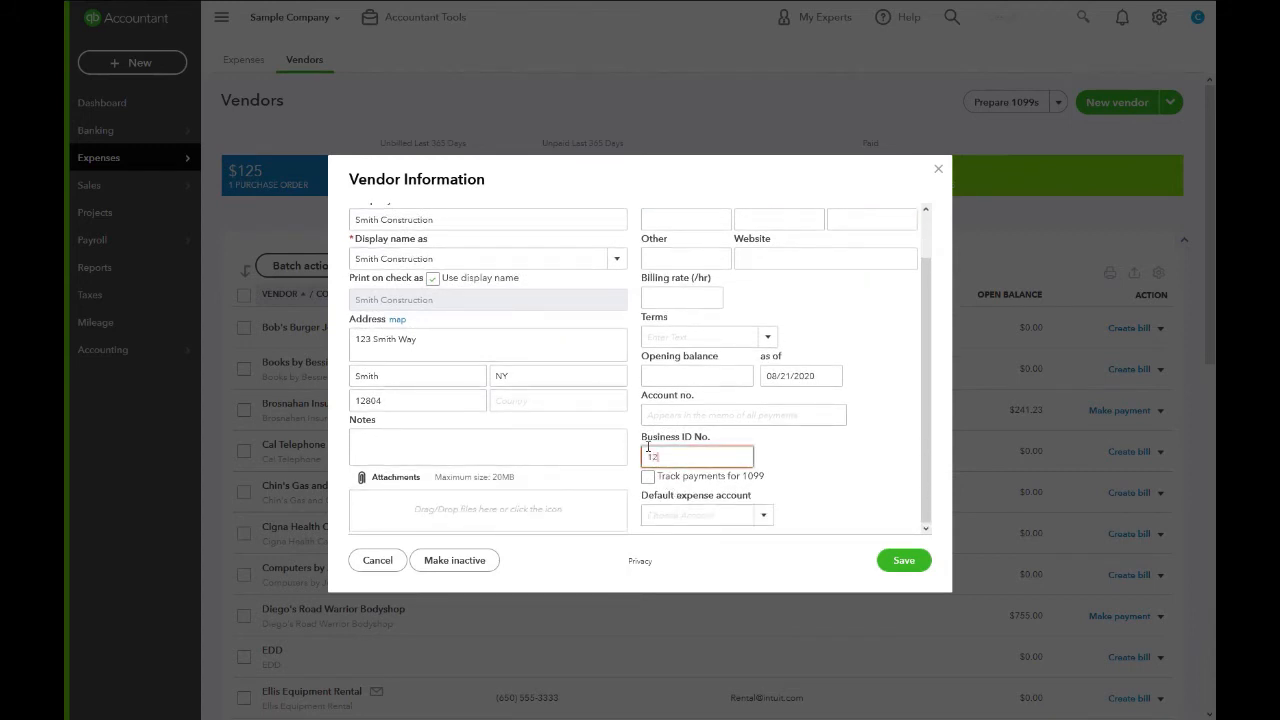
# Enable 1099 tracking, set default expense account to Expenses:Cost of Labor, and save Smith Construction.
pyautogui.click(647, 477)
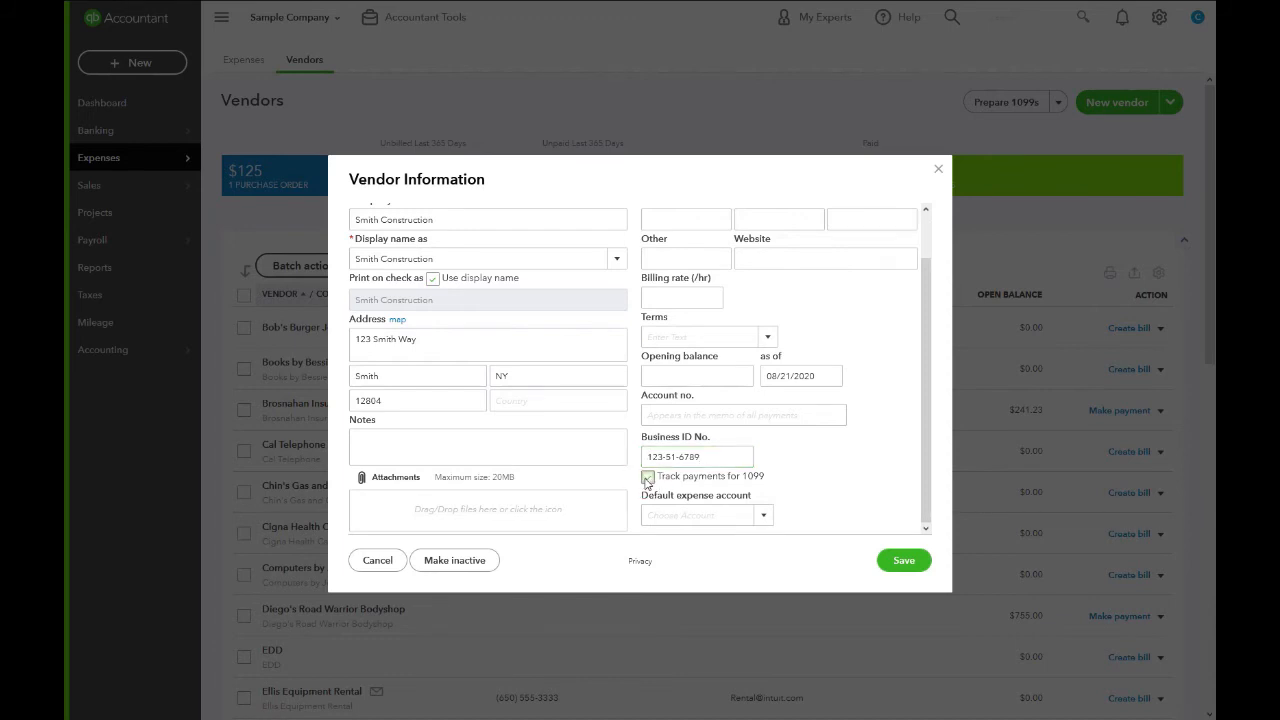
pyautogui.click(766, 516)
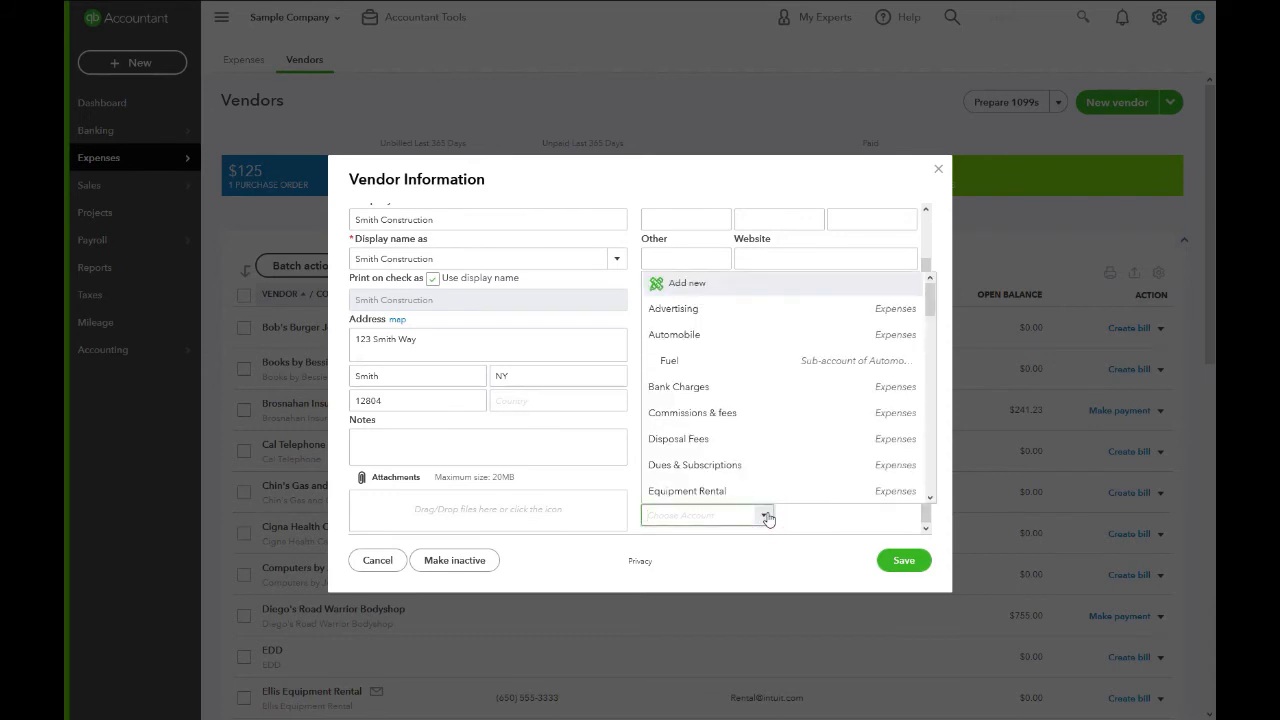
pyautogui.scroll(-2, 757, 471)
pyautogui.scroll(-3, 757, 471)
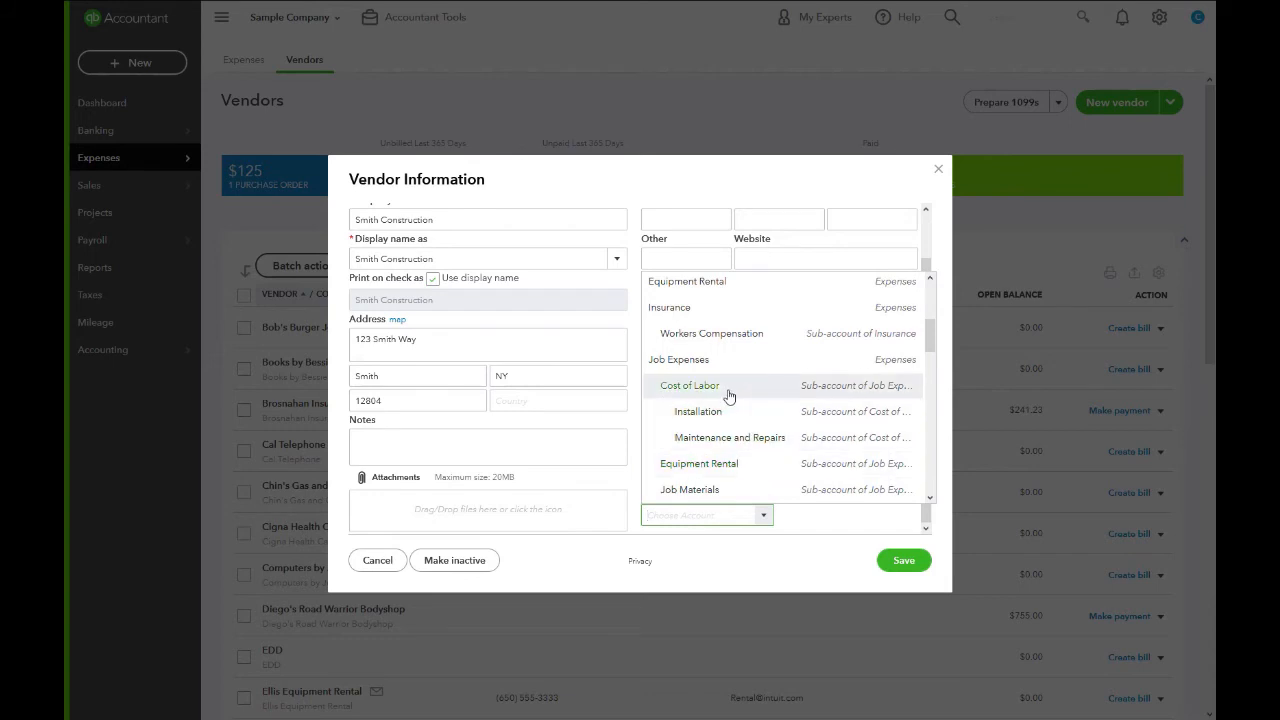
pyautogui.click(728, 388)
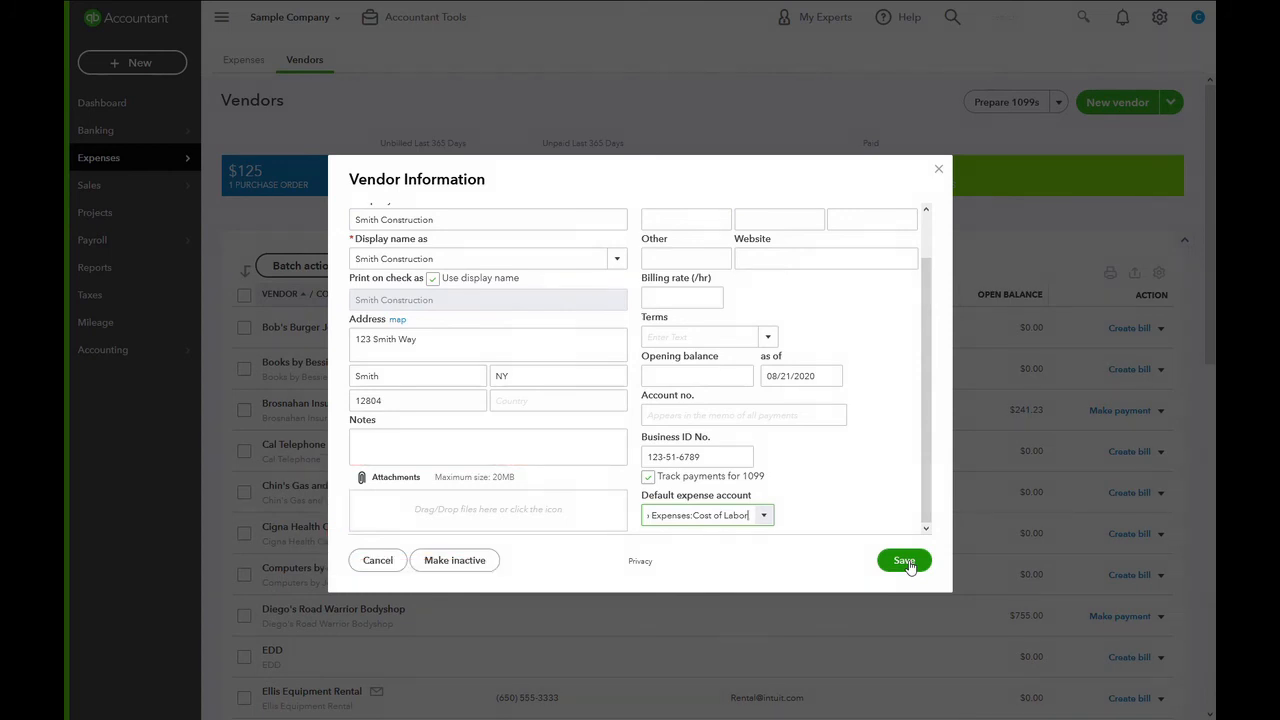
pyautogui.click(904, 561)
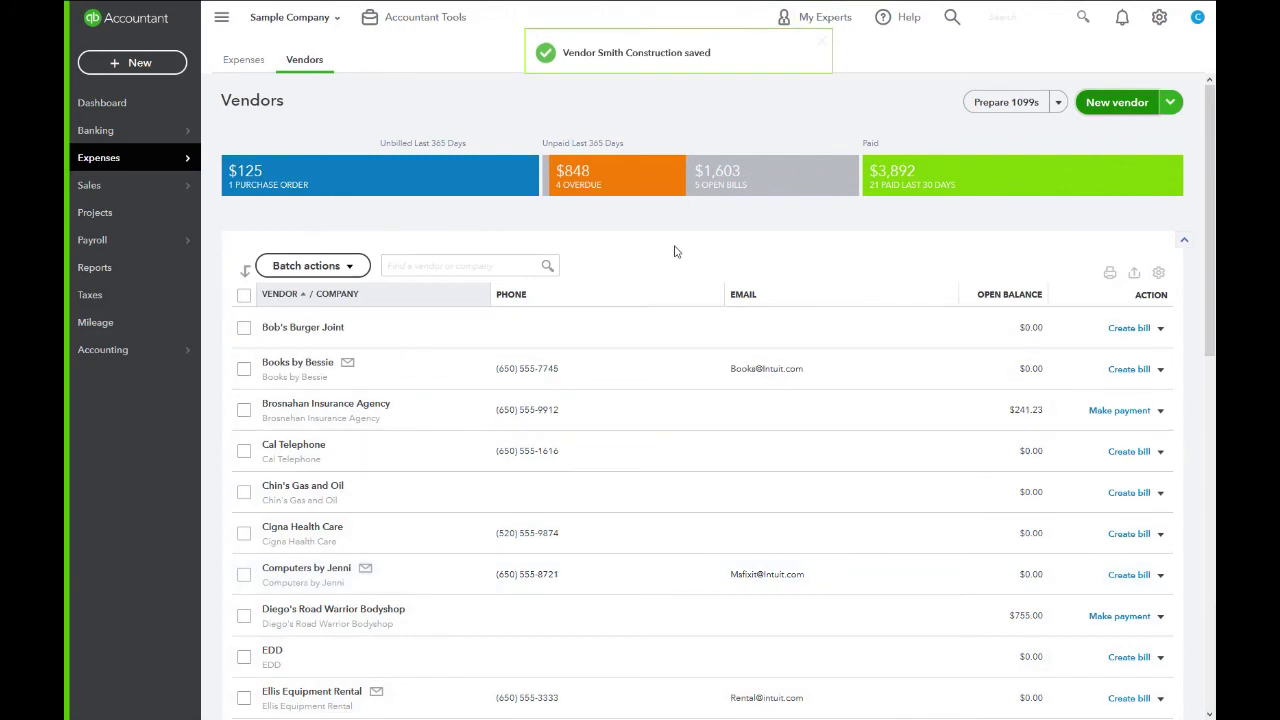
# Return to the Vendors list via the Dashboard and open Computers by Jenni.
pyautogui.click(121, 103)
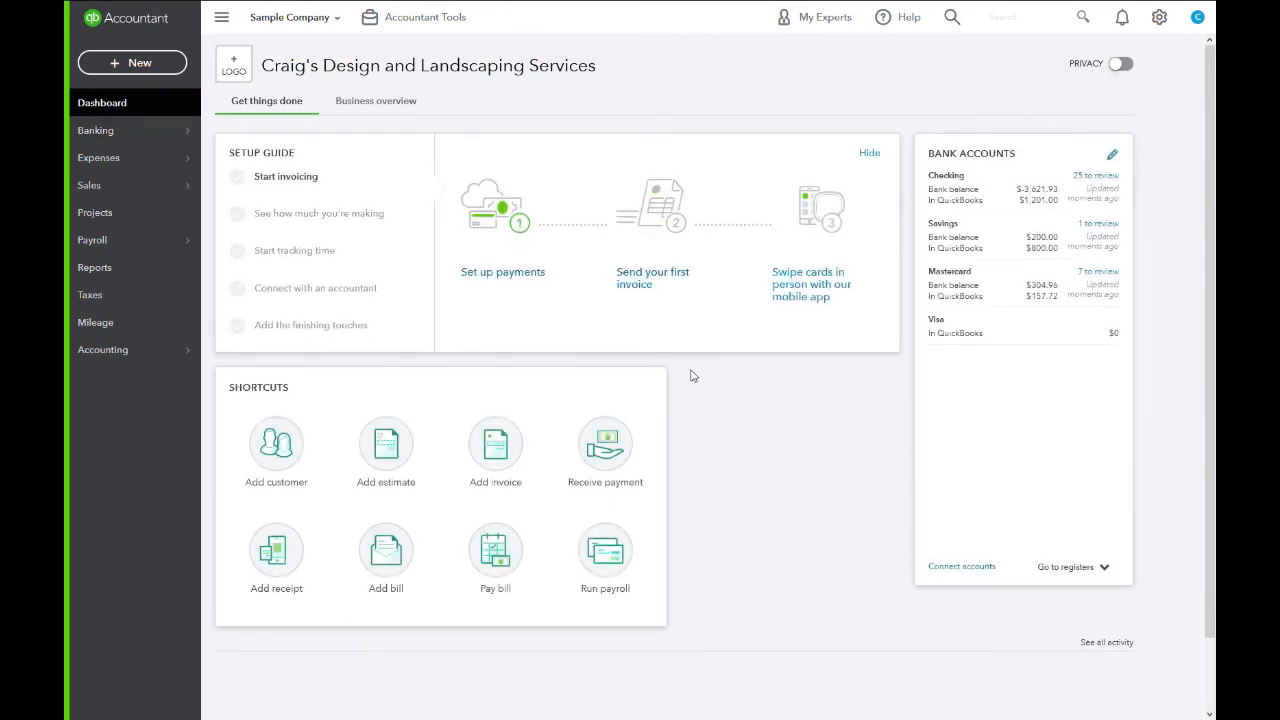
pyautogui.moveTo(169, 171)
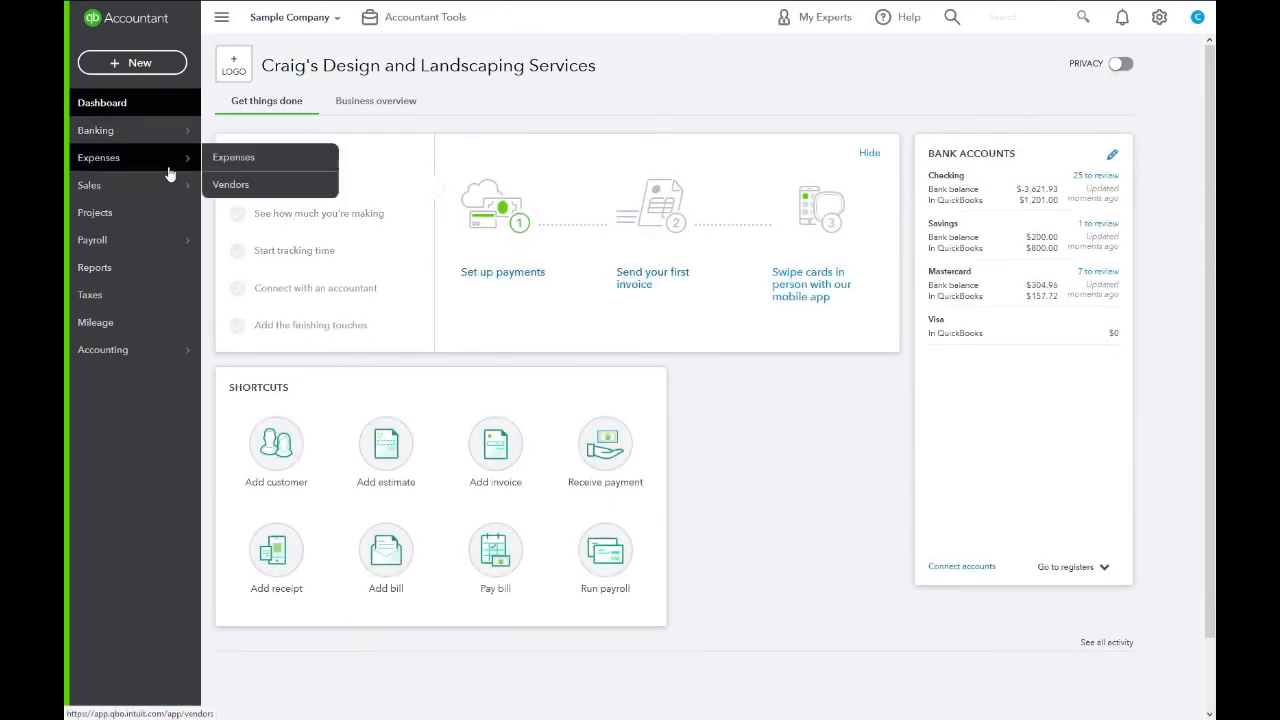
pyautogui.click(233, 184)
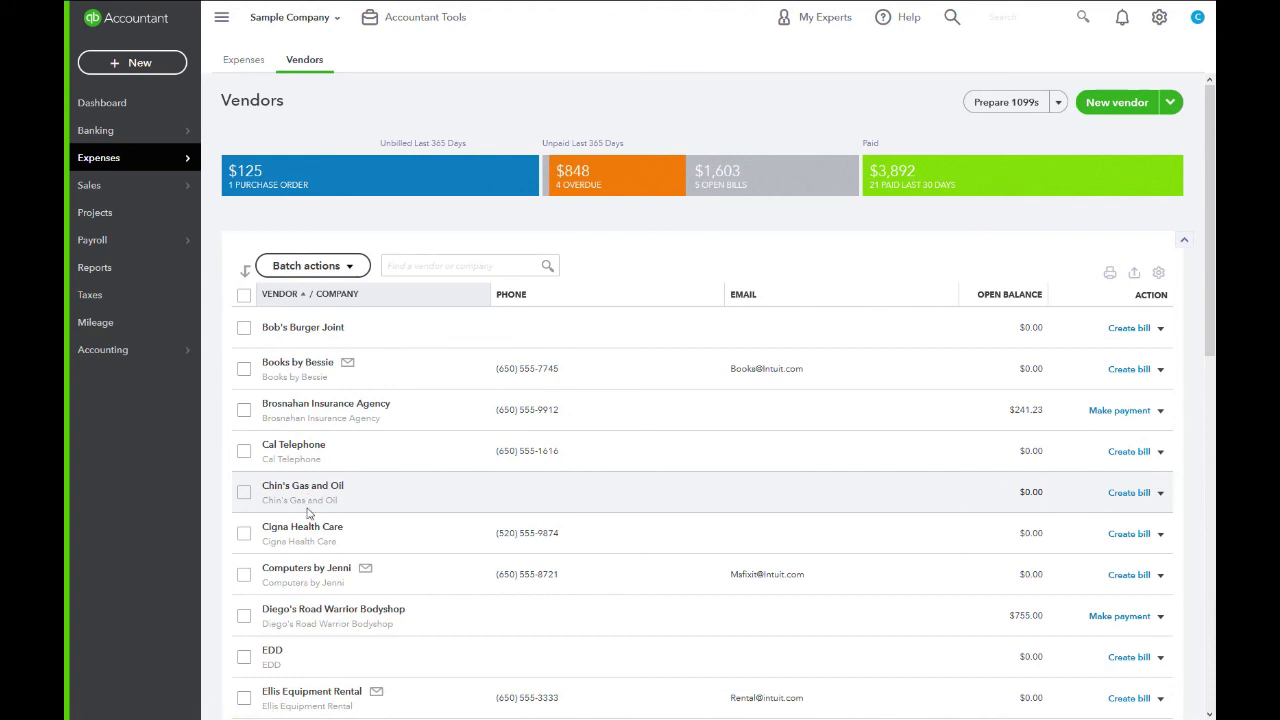
pyautogui.click(302, 568)
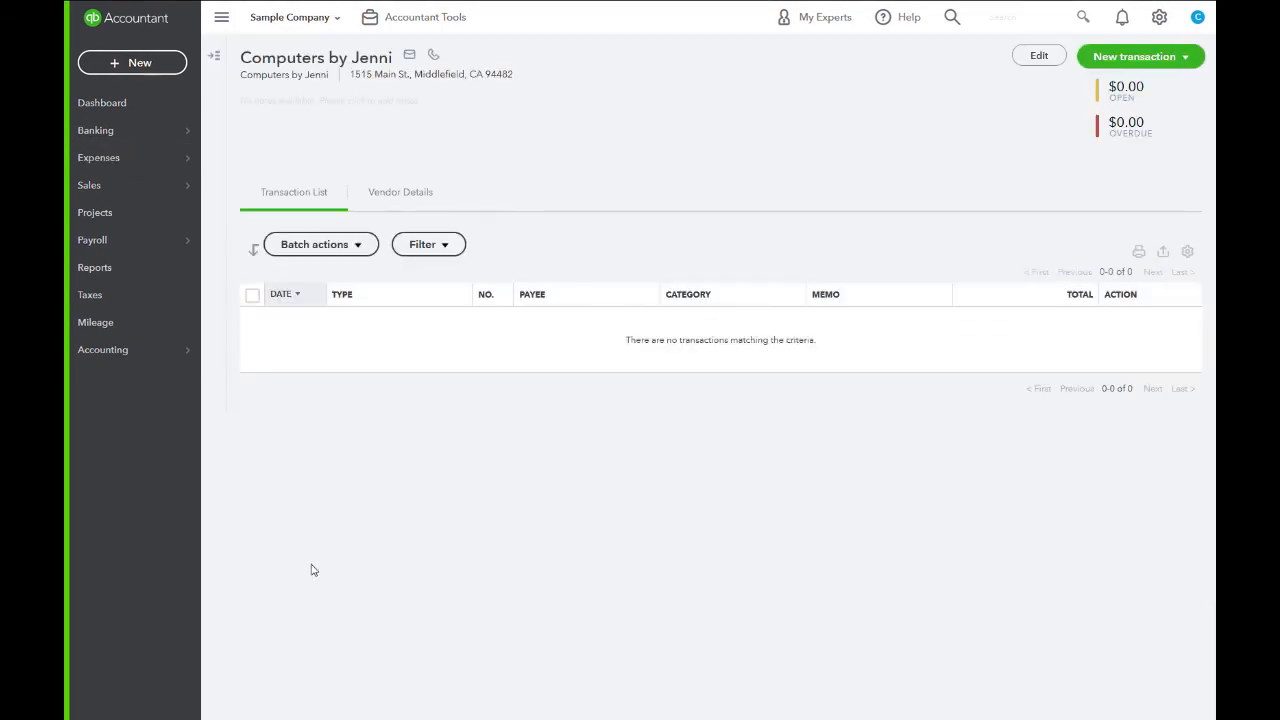
# Edit Computers by Jenni to enable 1099 tracking, enter its business ID number, and save.
pyautogui.click(1040, 62)
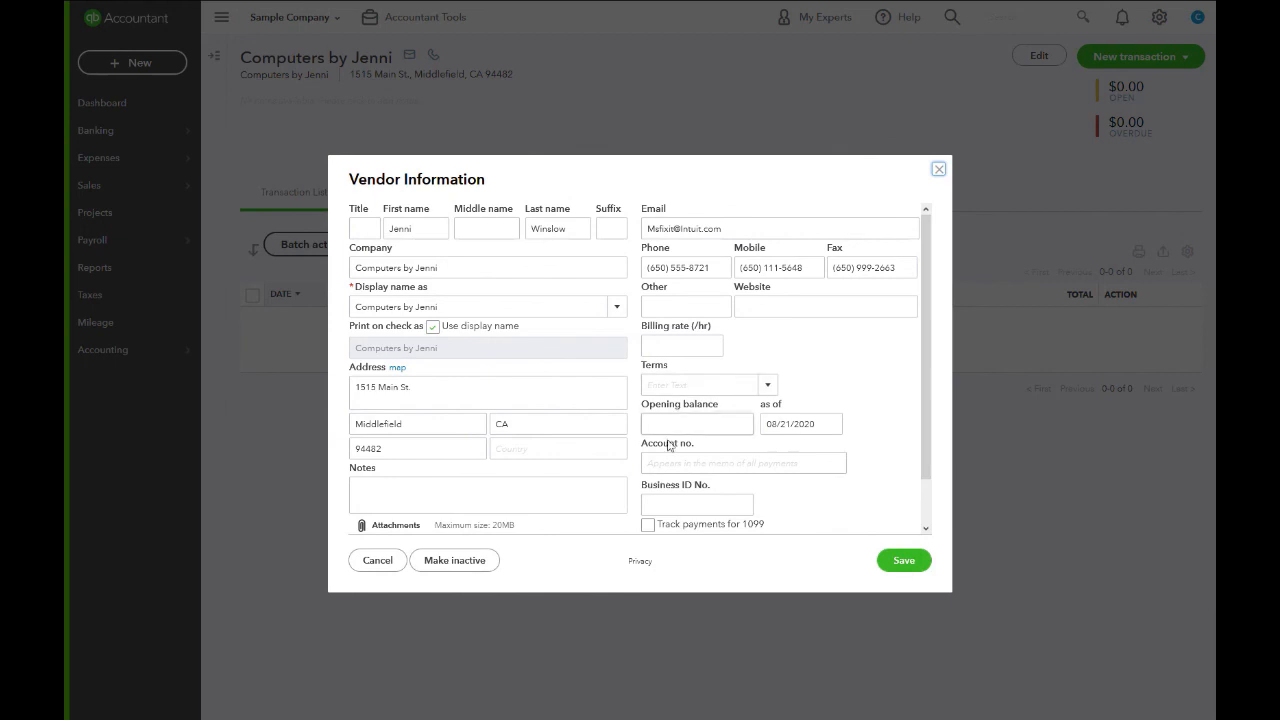
pyautogui.click(647, 526)
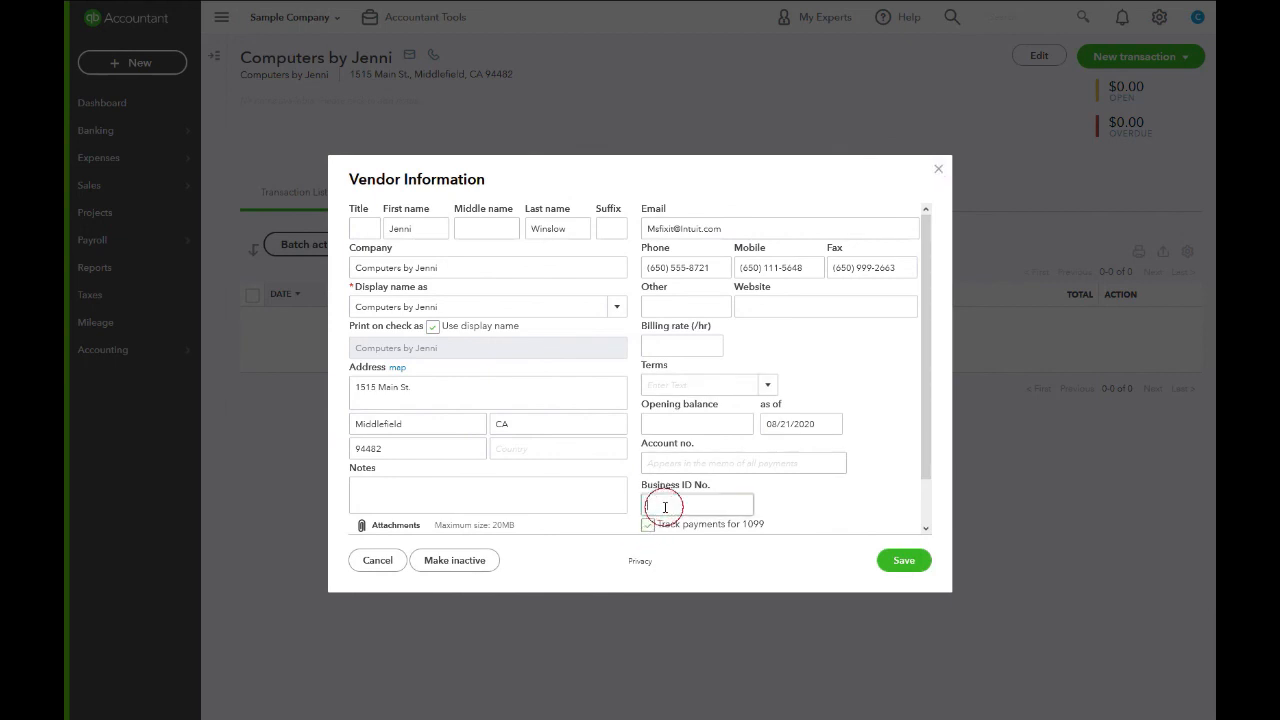
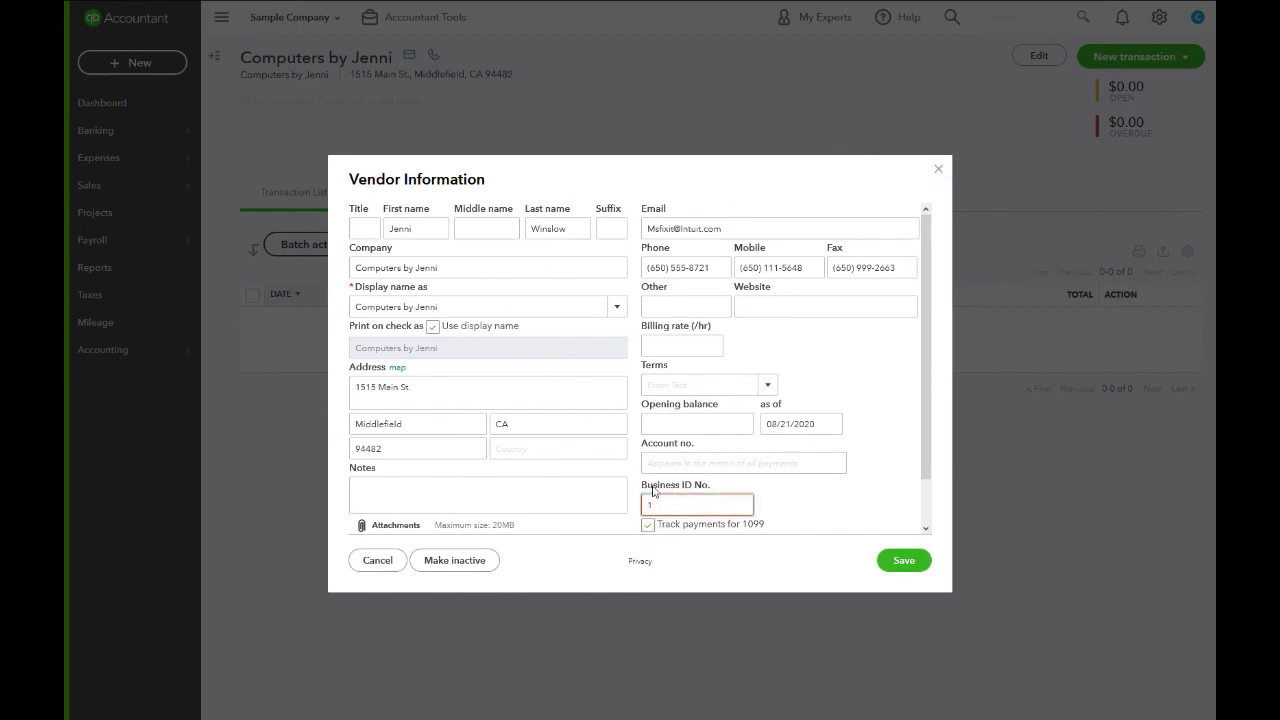
pyautogui.click(895, 562)
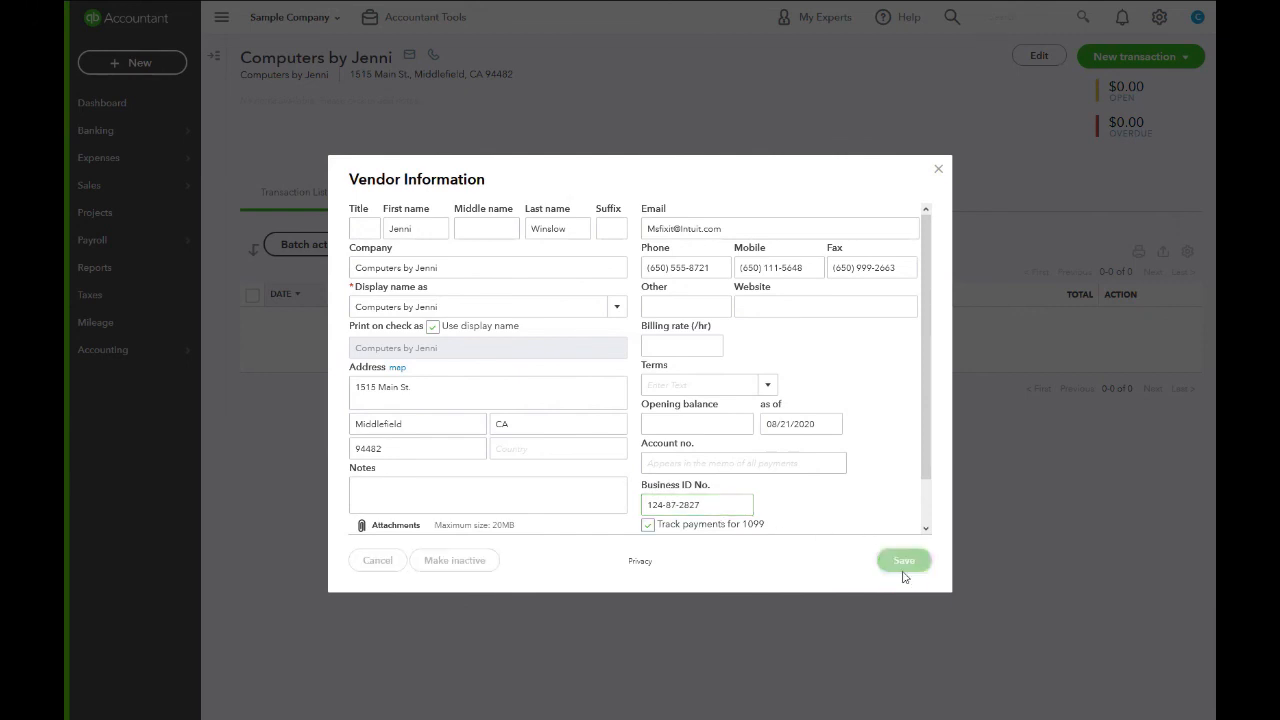